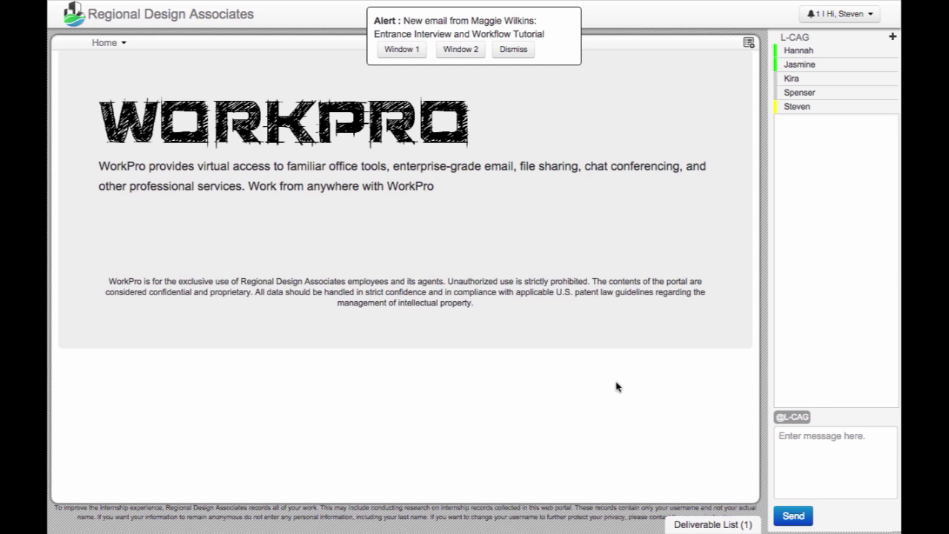
# Post 'Is everybody ready to get started?' to the L-CAG chat, then expand and collapse the chat panel.
pyautogui.click(789, 438)
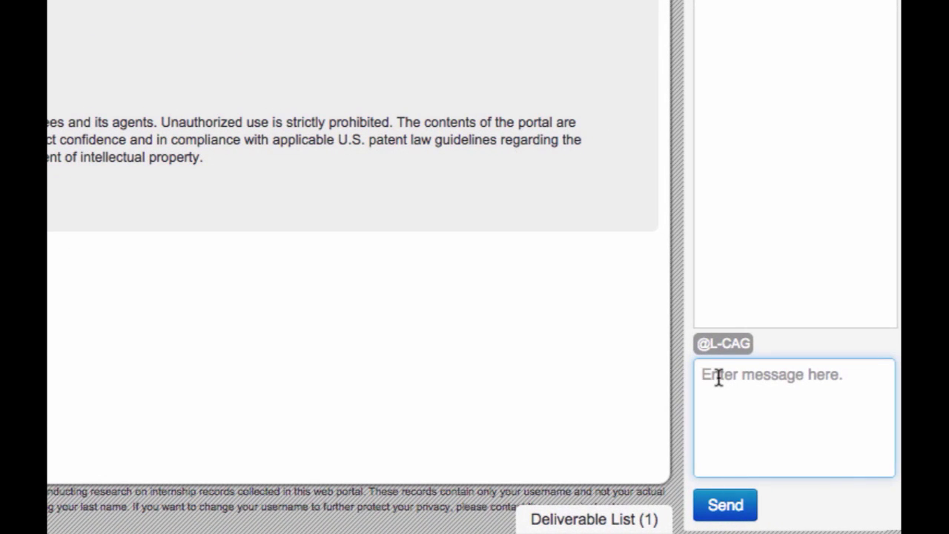
pyautogui.write('Is everybody')
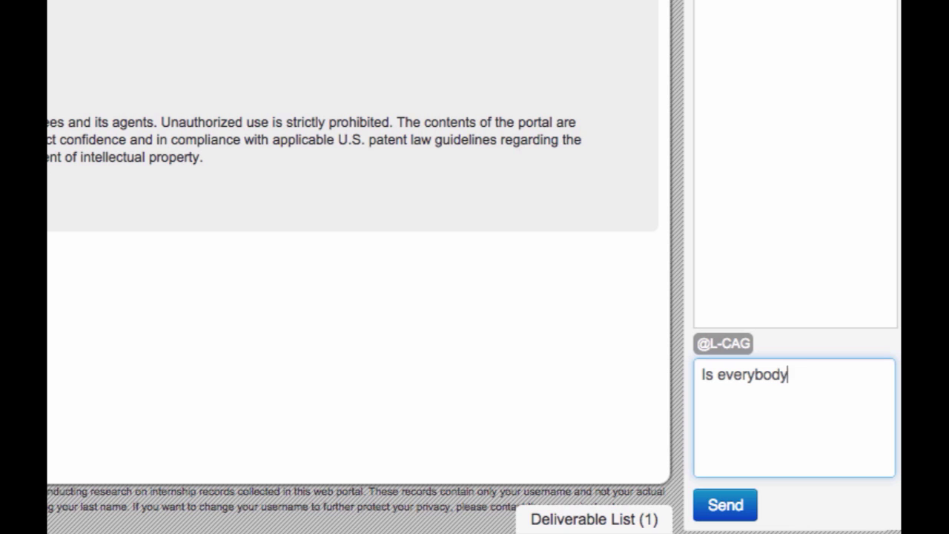
pyautogui.write(' ready to get started')
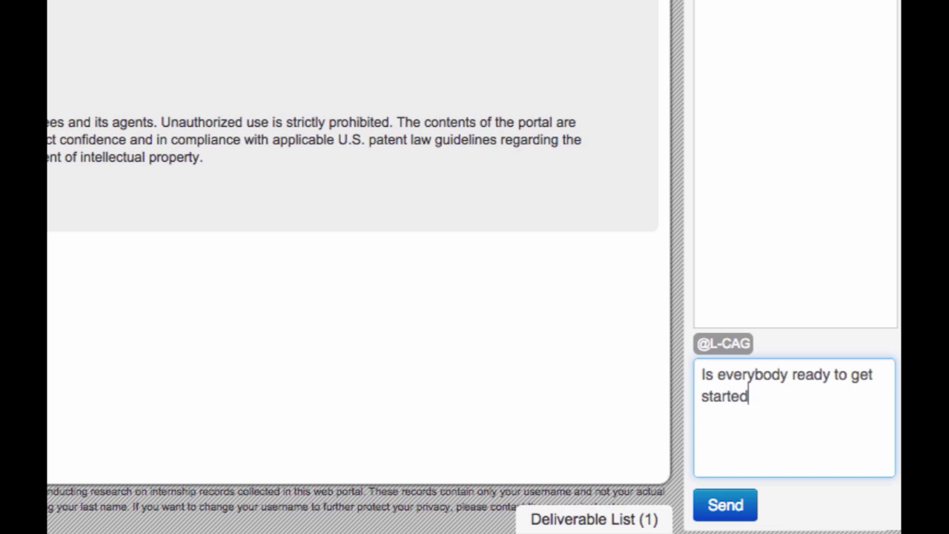
pyautogui.write('?')
pyautogui.press('Return')
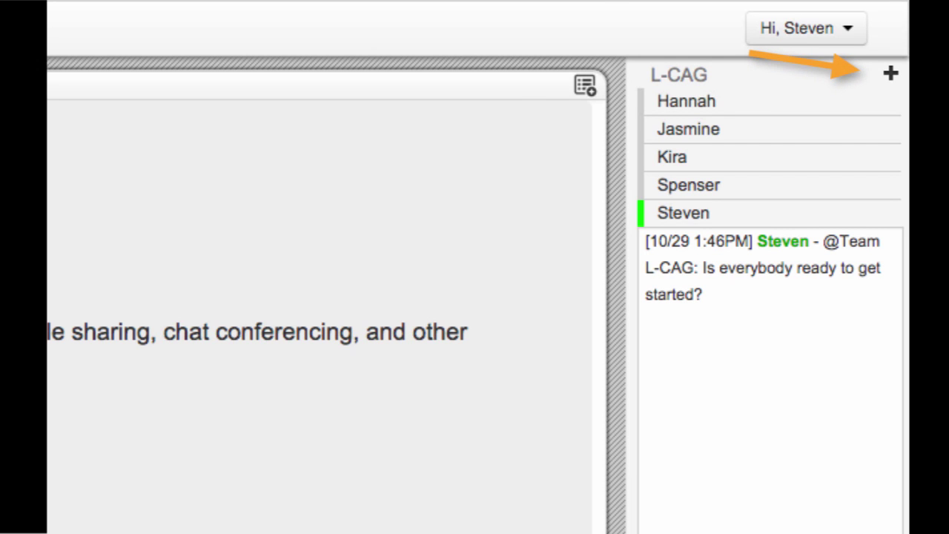
pyautogui.click(889, 73)
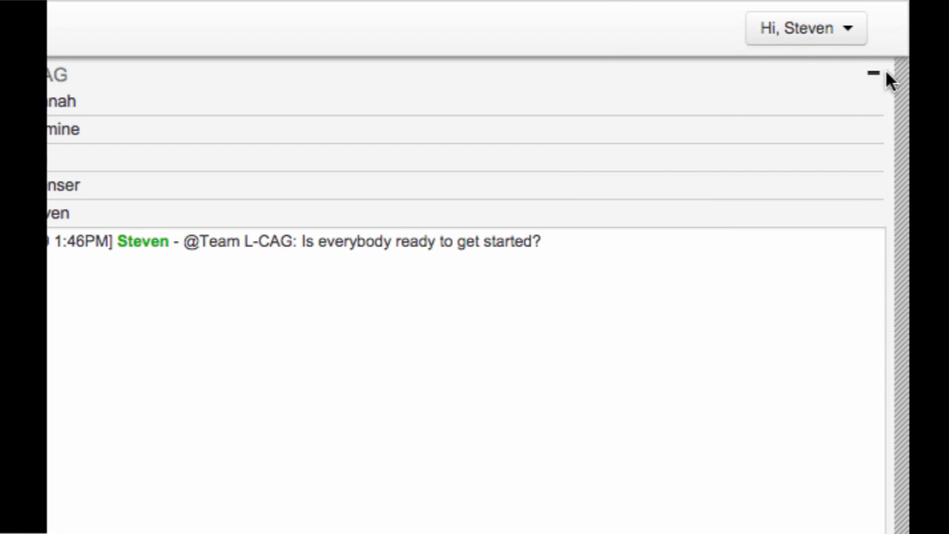
pyautogui.click(873, 74)
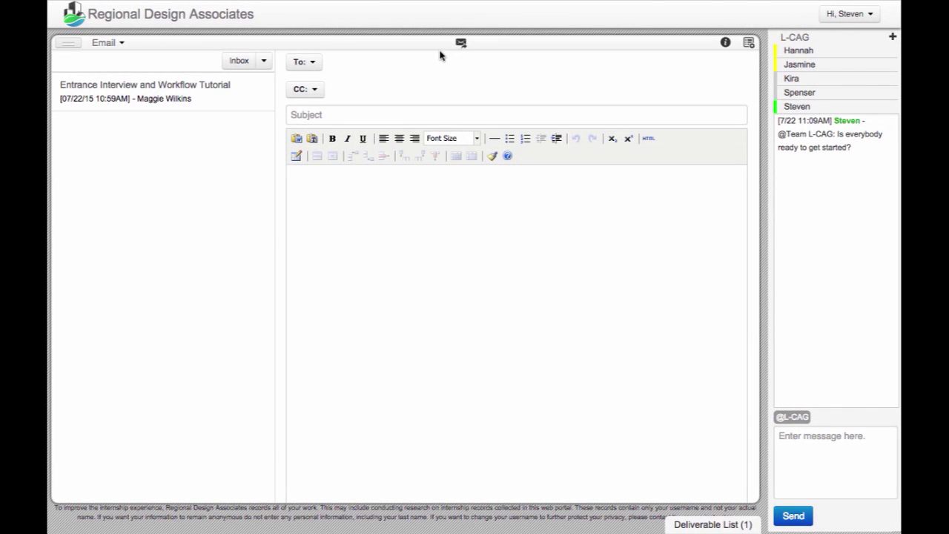
# Switch from the Email section to Resources to view the tutorial letter.
pyautogui.click(104, 42)
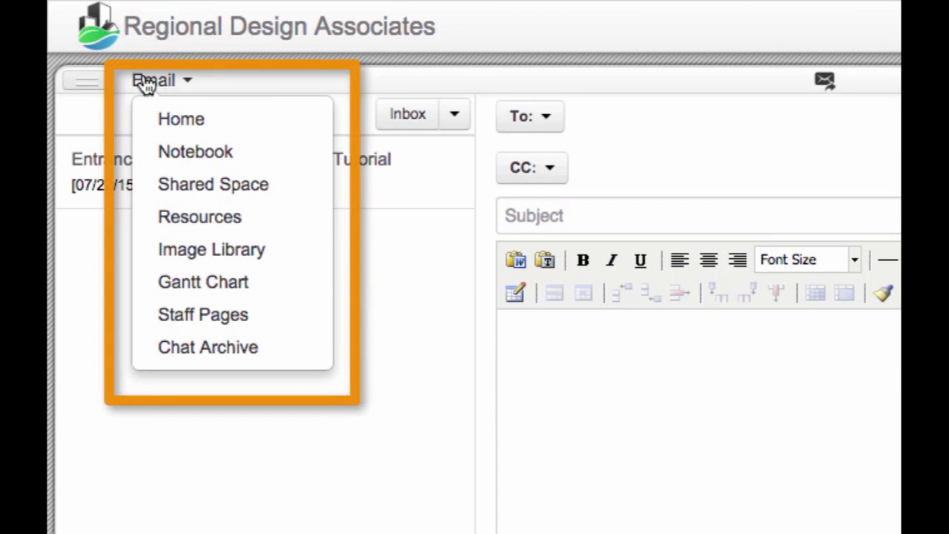
pyautogui.click(198, 218)
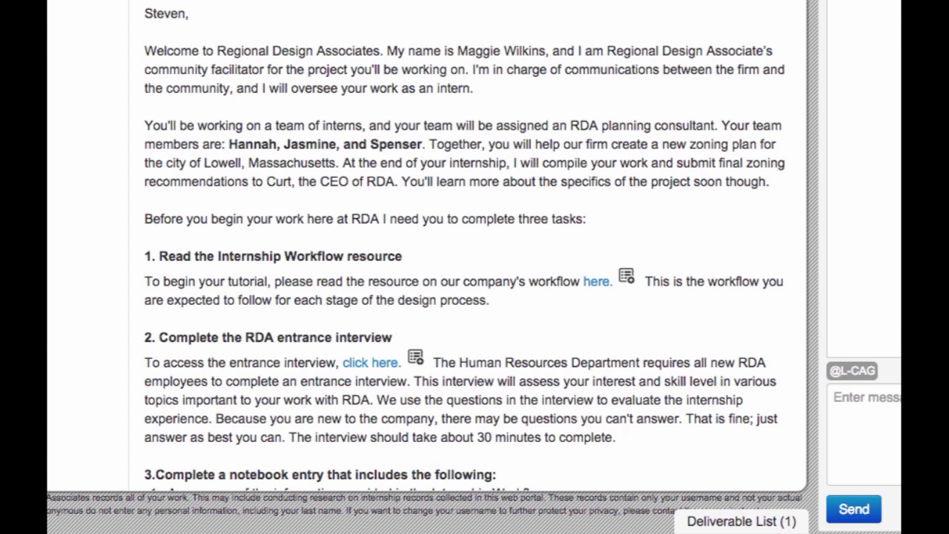
# Send 'I'm still having trouble understanding the task.' to the team chat.
pyautogui.write("I'm still h")
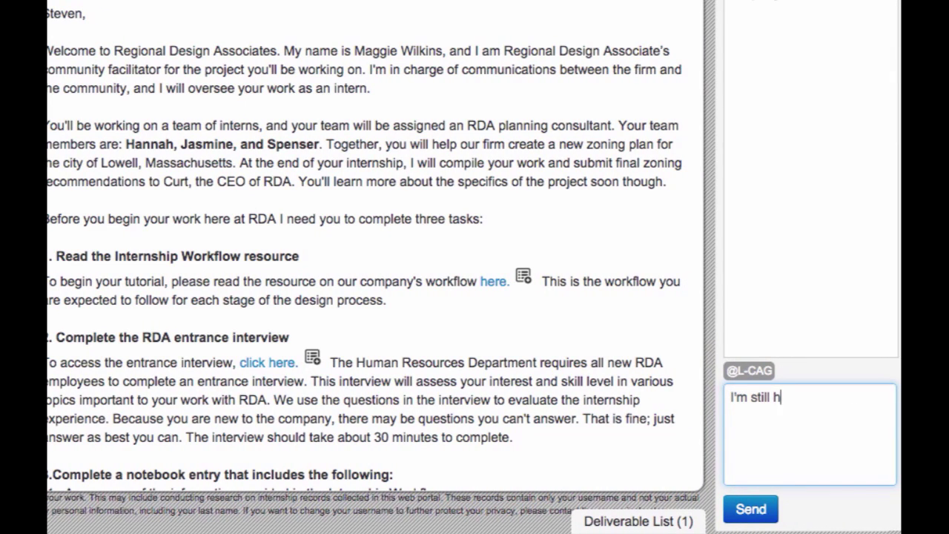
pyautogui.write('aving trouble understan')
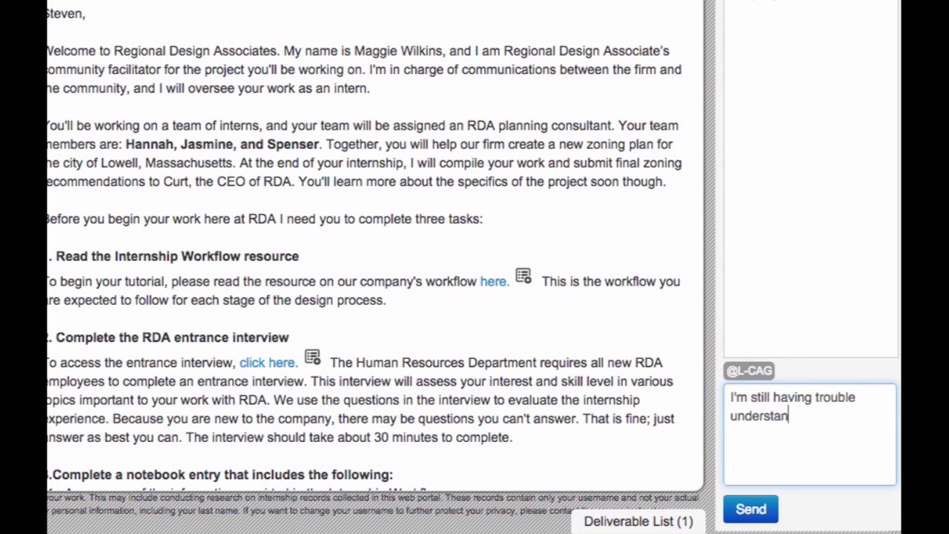
pyautogui.write('ding the task.')
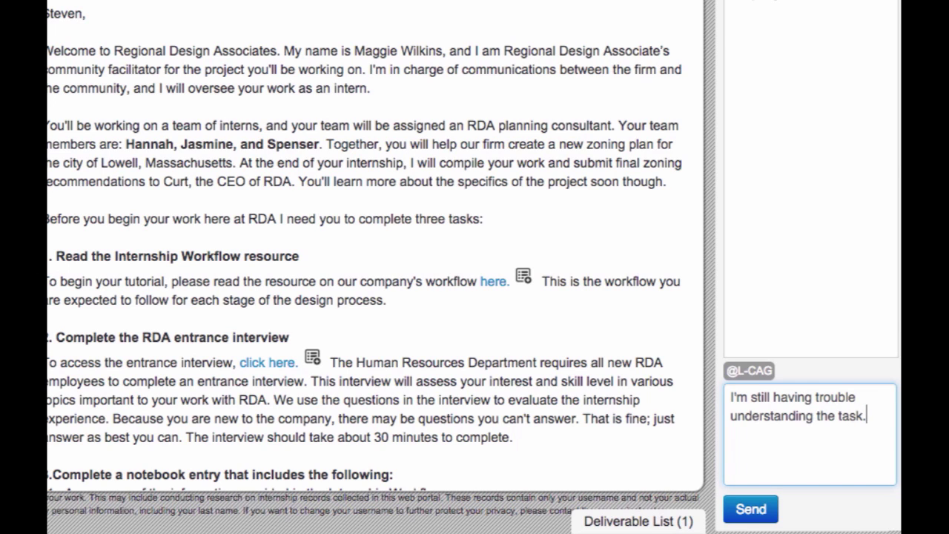
pyautogui.press('Return')
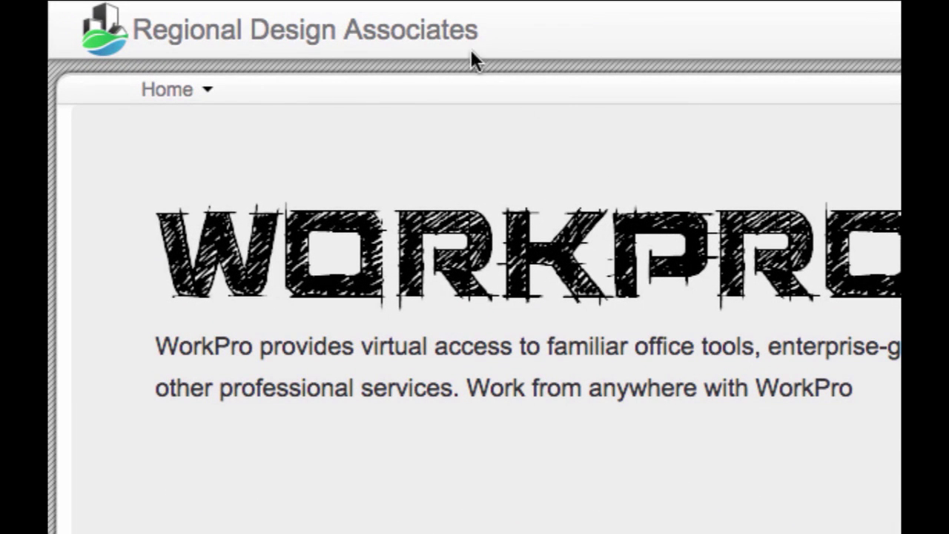
# Open the Customer Input Map Reflection Notebook from the Notebook section and briefly check the Deliverable List.
pyautogui.click(200, 90)
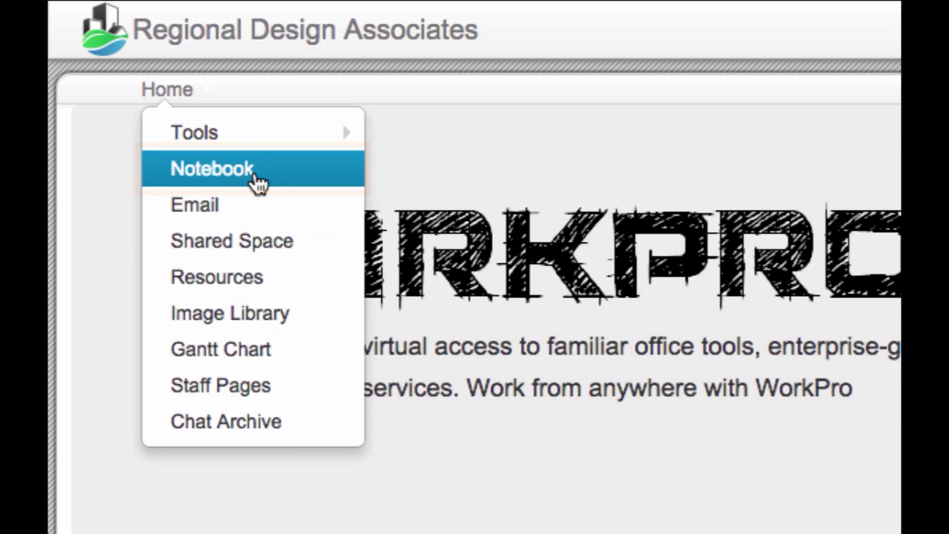
pyautogui.click(257, 182)
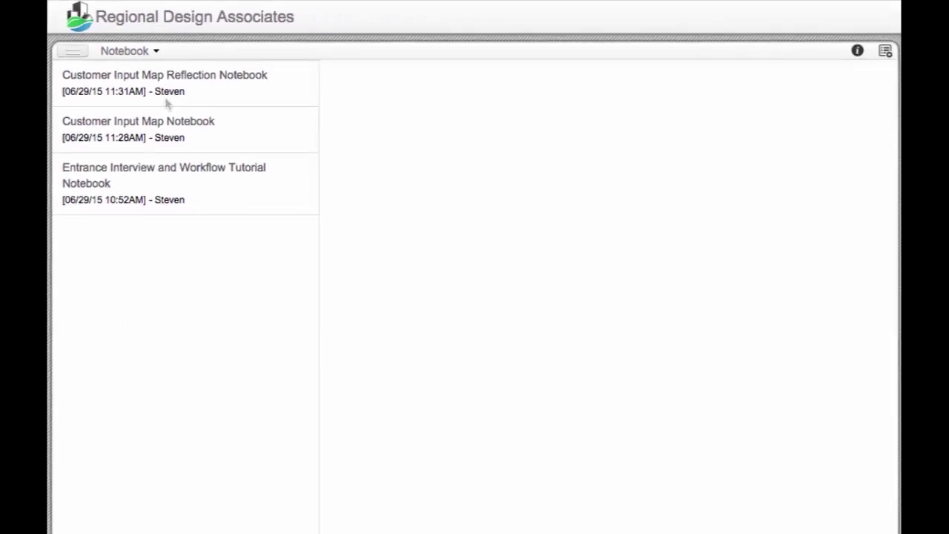
pyautogui.click(167, 104)
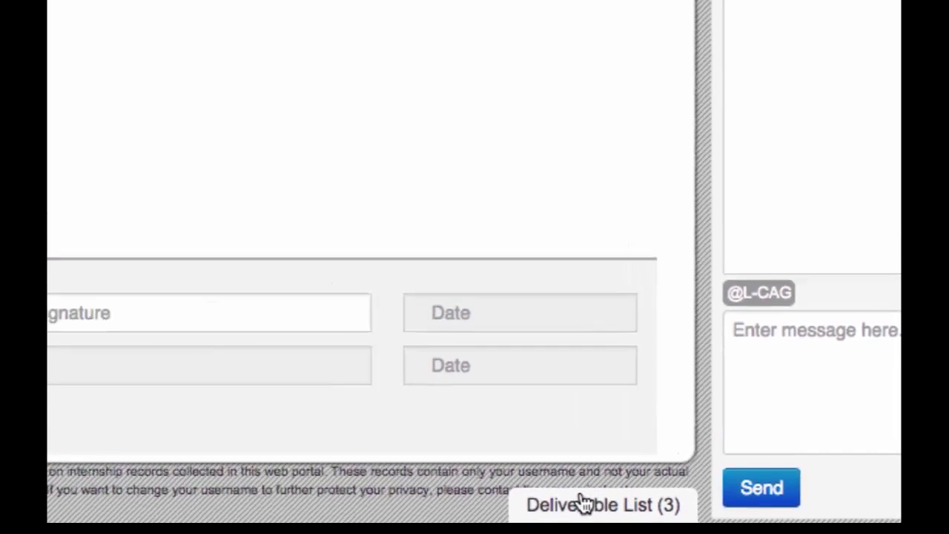
pyautogui.click(693, 523)
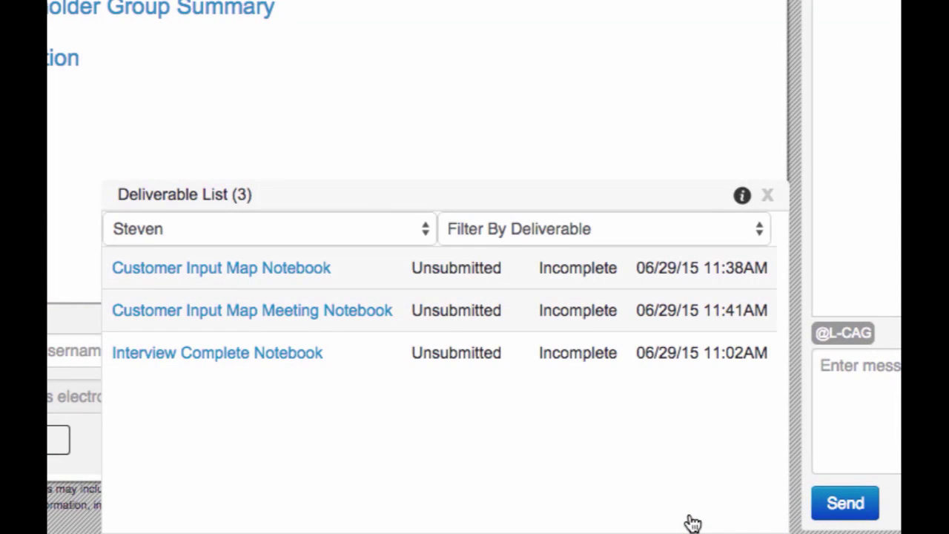
pyautogui.click(766, 196)
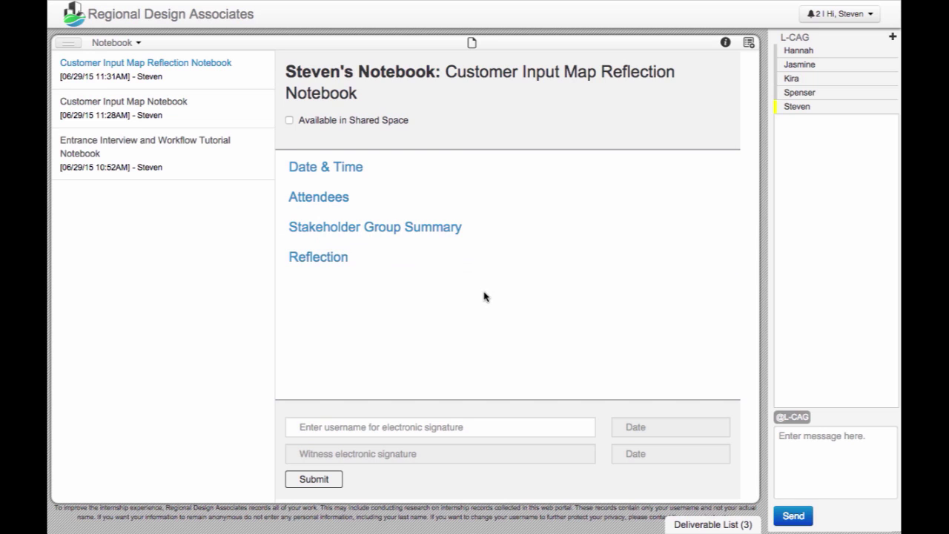
# Begin the Stakeholder Group Summary with the text 'In this meeting, we discus'.
pyautogui.click(413, 229)
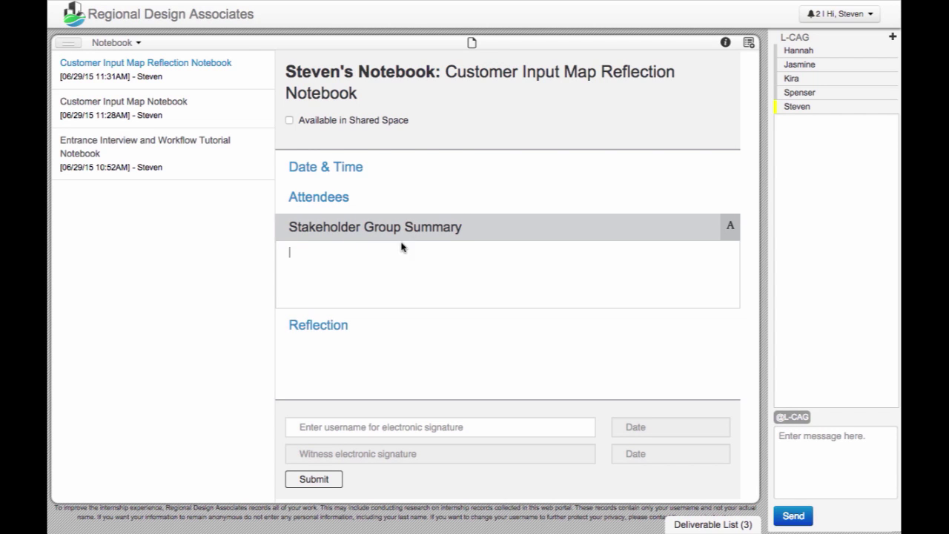
pyautogui.write('In this meeting, we d')
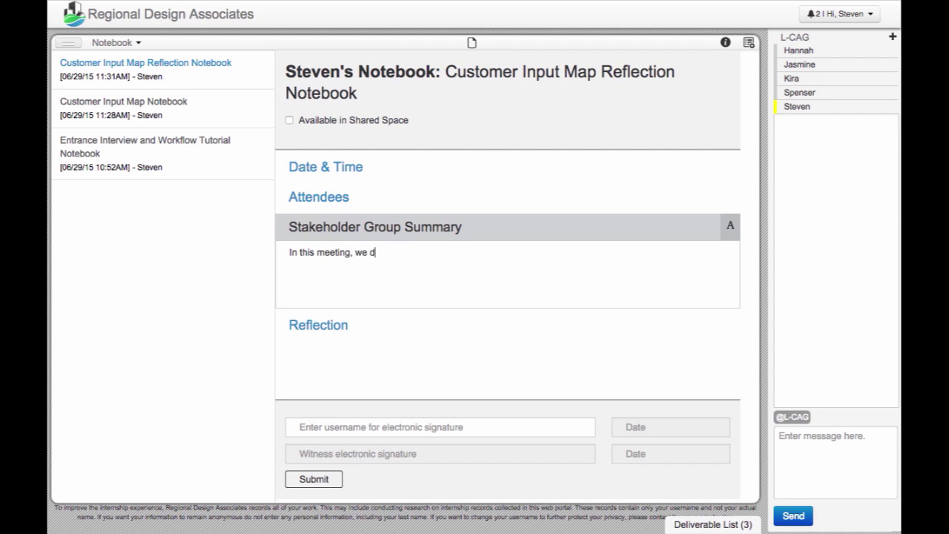
pyautogui.write('iscussed the needs of the Construction Associates of Smithtown. All three of the')
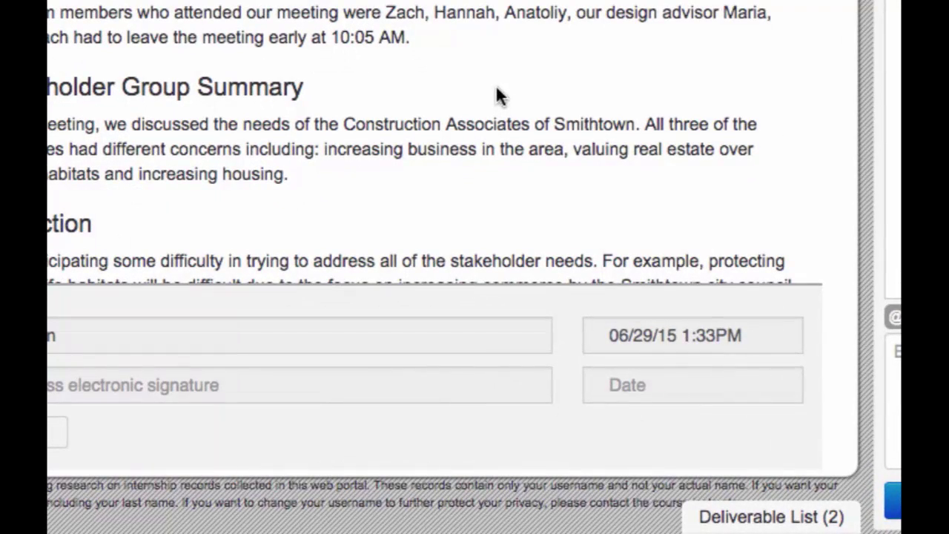
# Check the Deliverable List for the submitted Meeting Notebook and browse the team member filter.
pyautogui.click(771, 522)
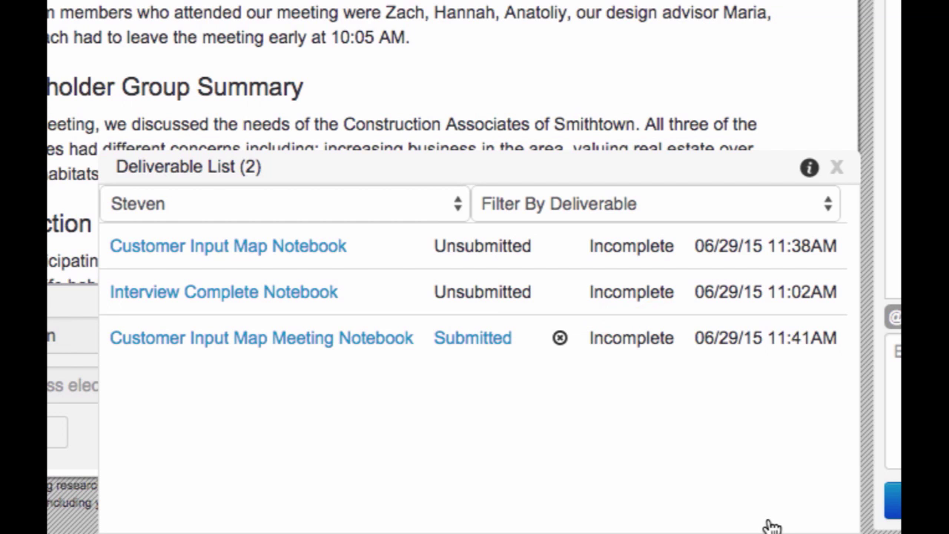
pyautogui.click(430, 204)
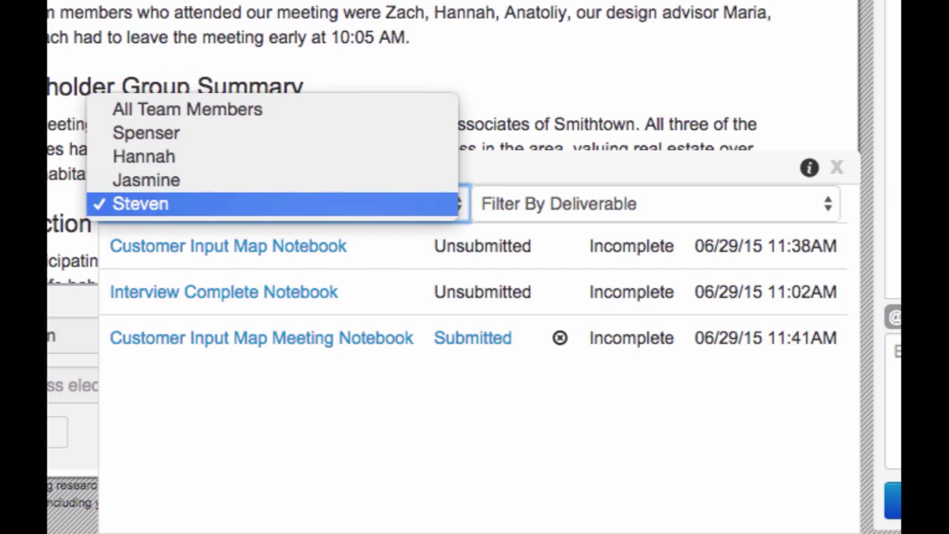
pyautogui.press('Up')
pyautogui.press('Up')
pyautogui.press('Up')
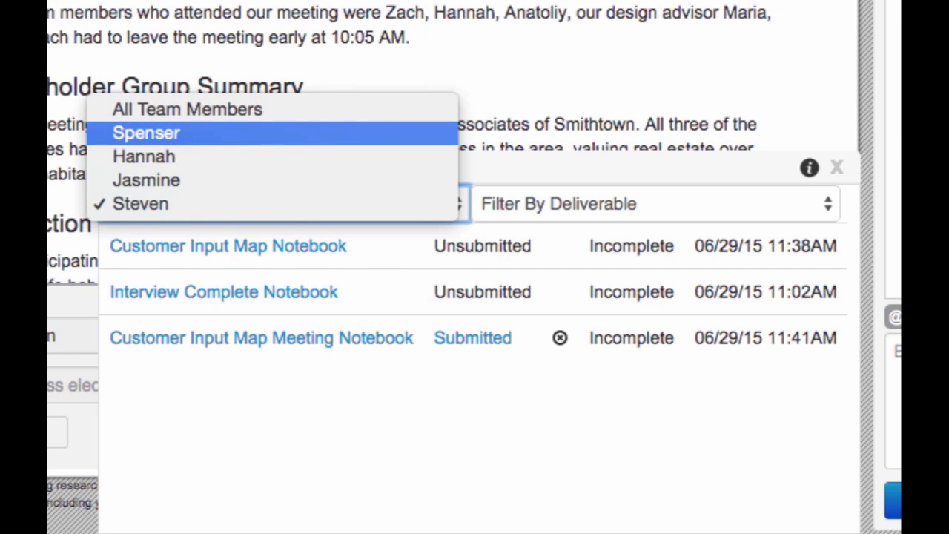
pyautogui.press('Return')
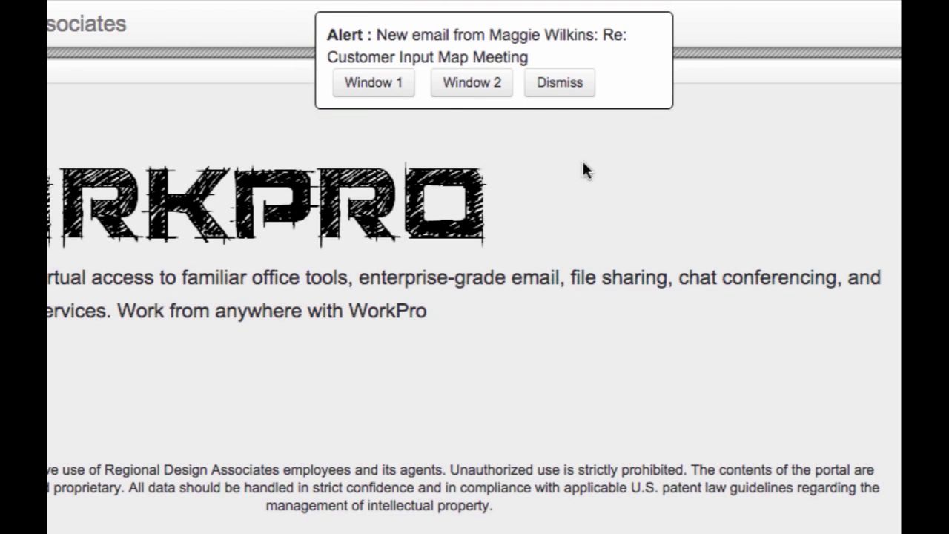
# Open the new feedback email, copy the submitted notebook, and open the copy's Attendees and Stakeholder Group Summary sections.
pyautogui.click(402, 86)
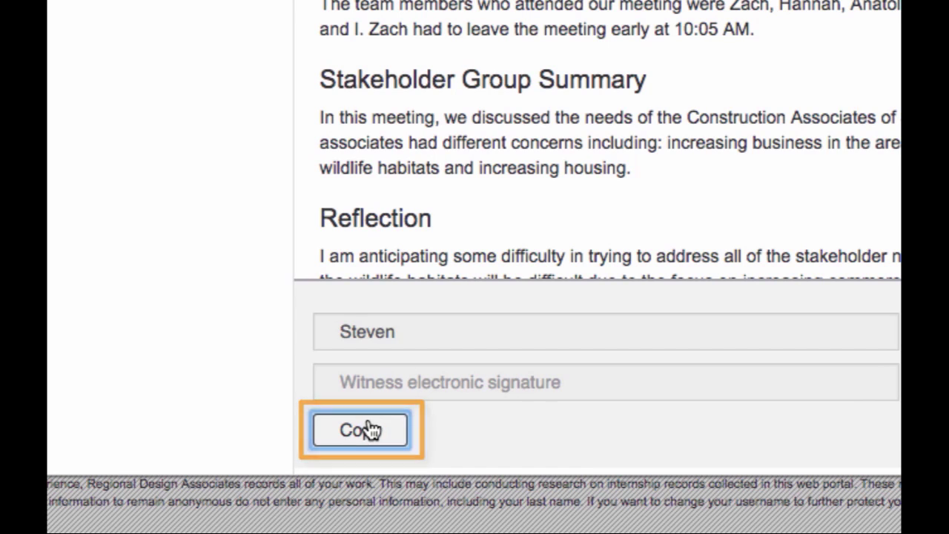
pyautogui.click(366, 429)
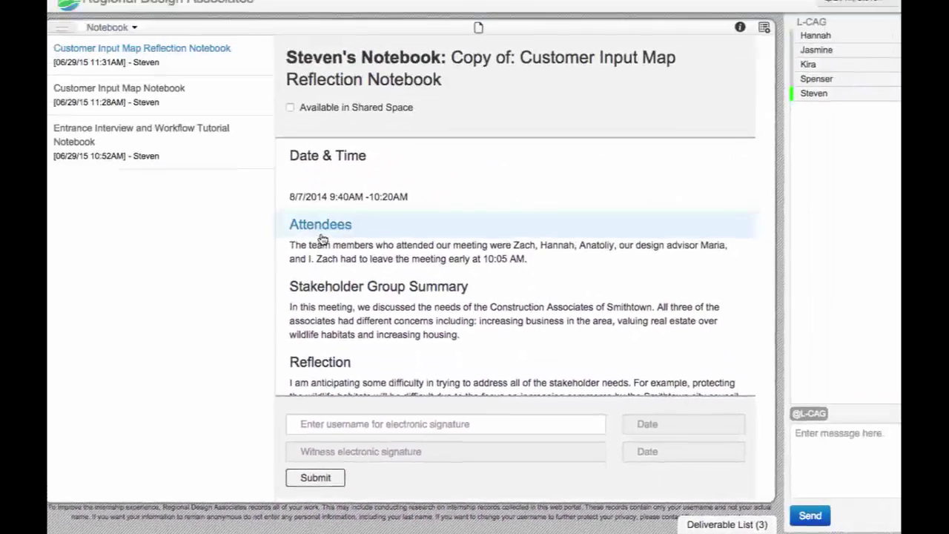
pyautogui.click(316, 236)
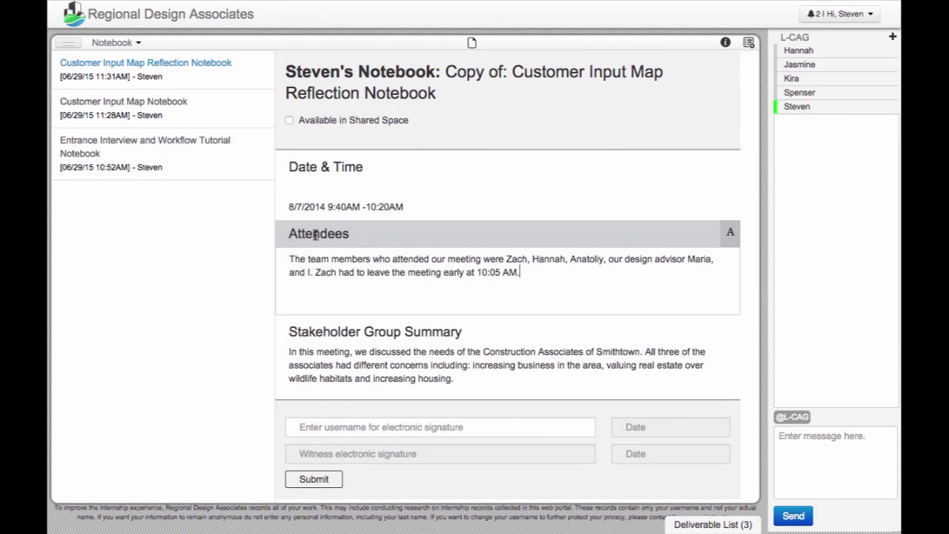
pyautogui.click(347, 339)
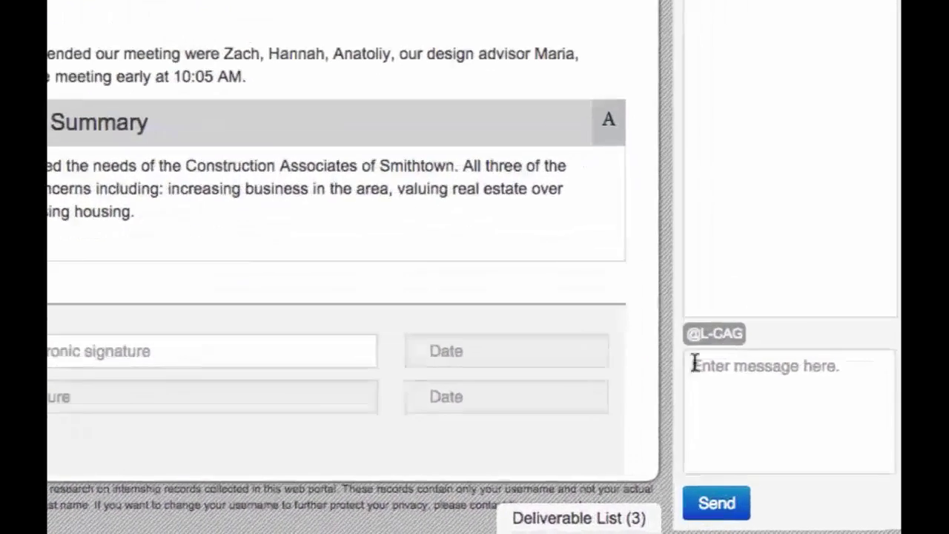
# Type 'I have completed the notebook for this task. Does anyone need help?' into the team chat.
pyautogui.click(781, 436)
pyautogui.write('I have comple')
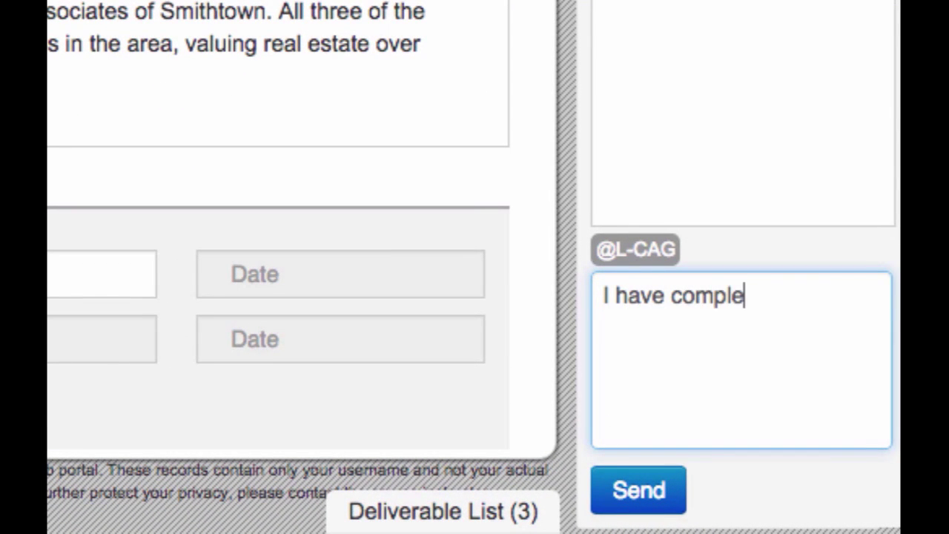
pyautogui.write('ted the notebook for th')
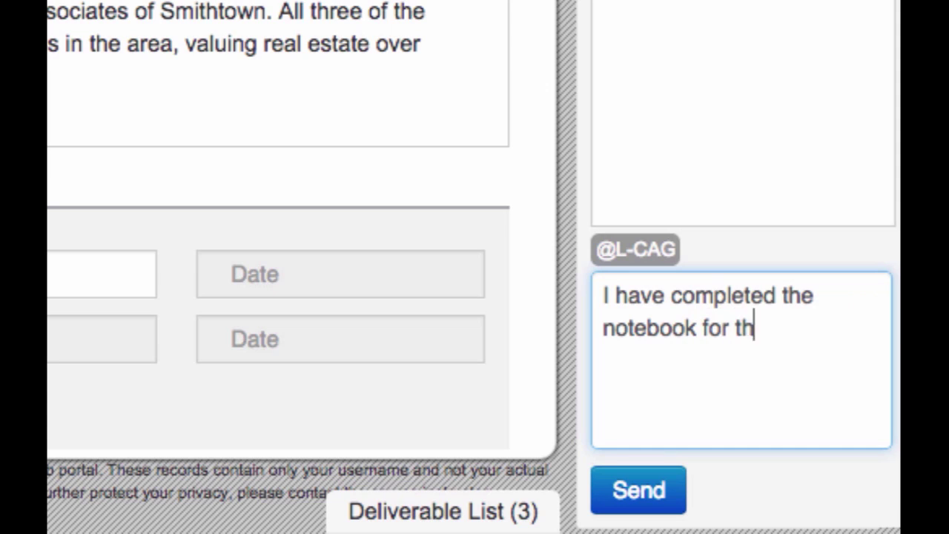
pyautogui.write('is task. Does an')
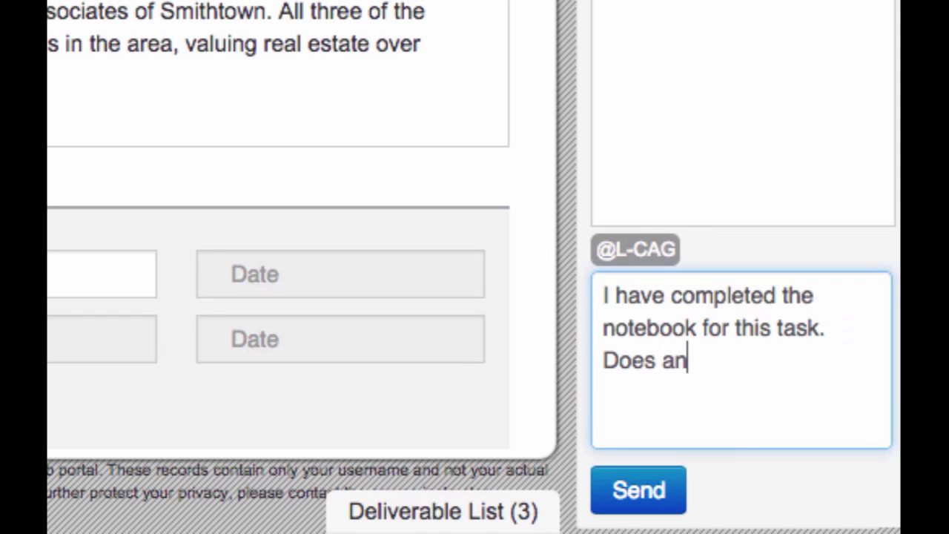
pyautogui.write('yone need help?')
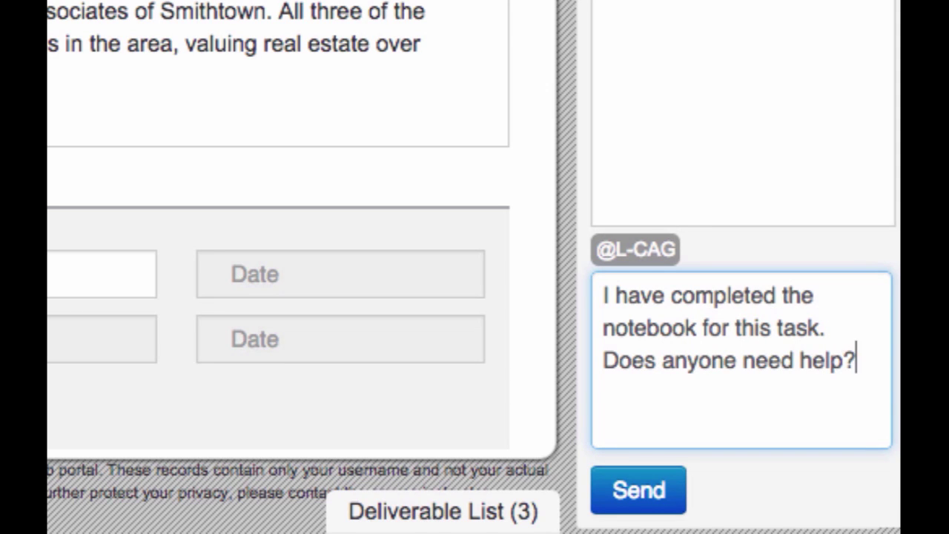